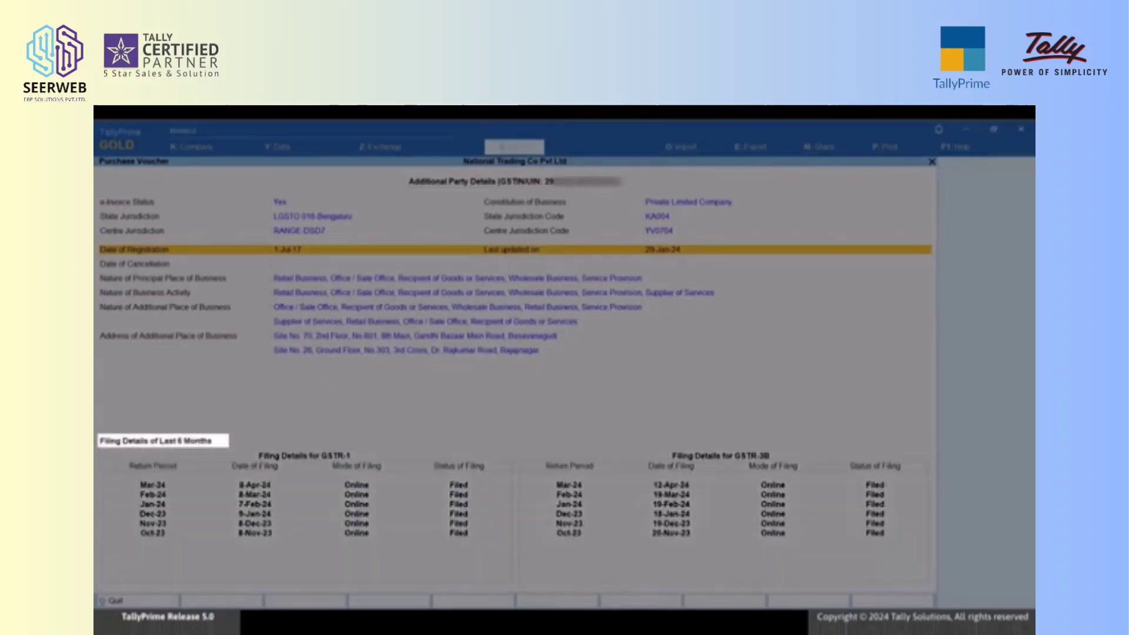
Leave the additional party details and accept the Blue Bird Solutions party details for the purchase voucher
key("Escape")
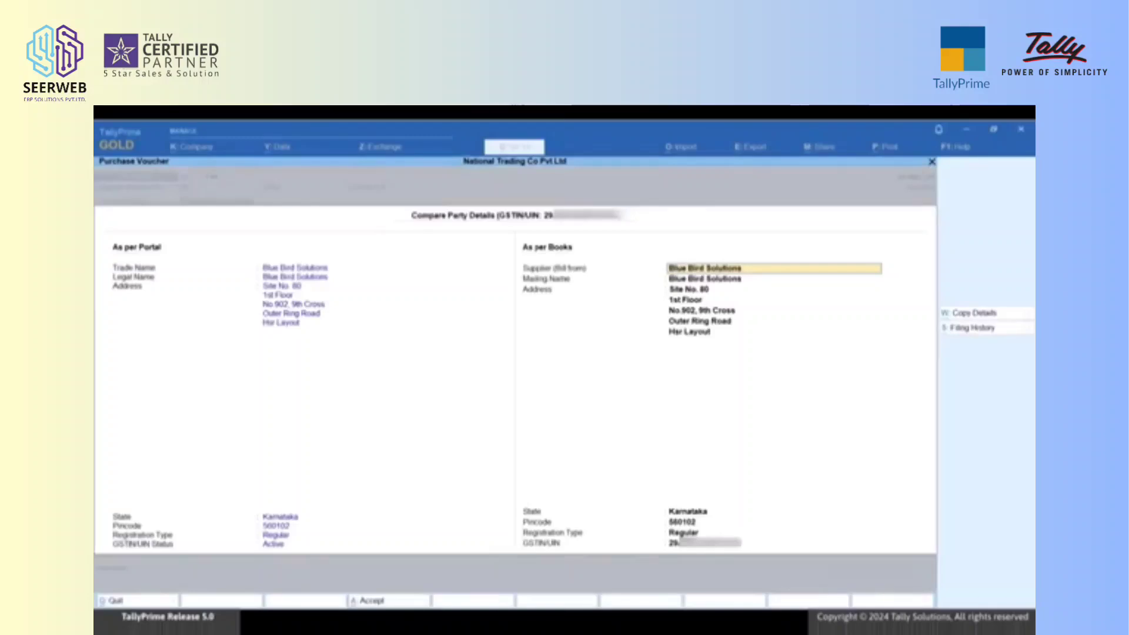
key("Escape")
key("ctrl+a")
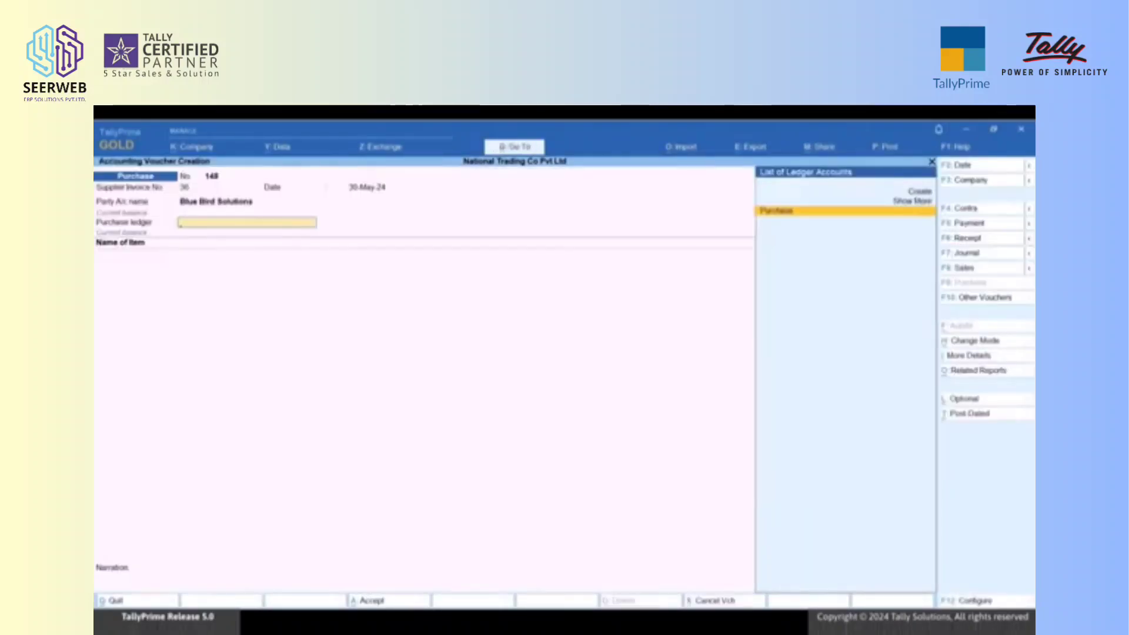
Select the Purchase ledger and save the purchase voucher for 10 Nos of Century Plywood at 25,000.00 with IGST of 45,000.00
key("Return")
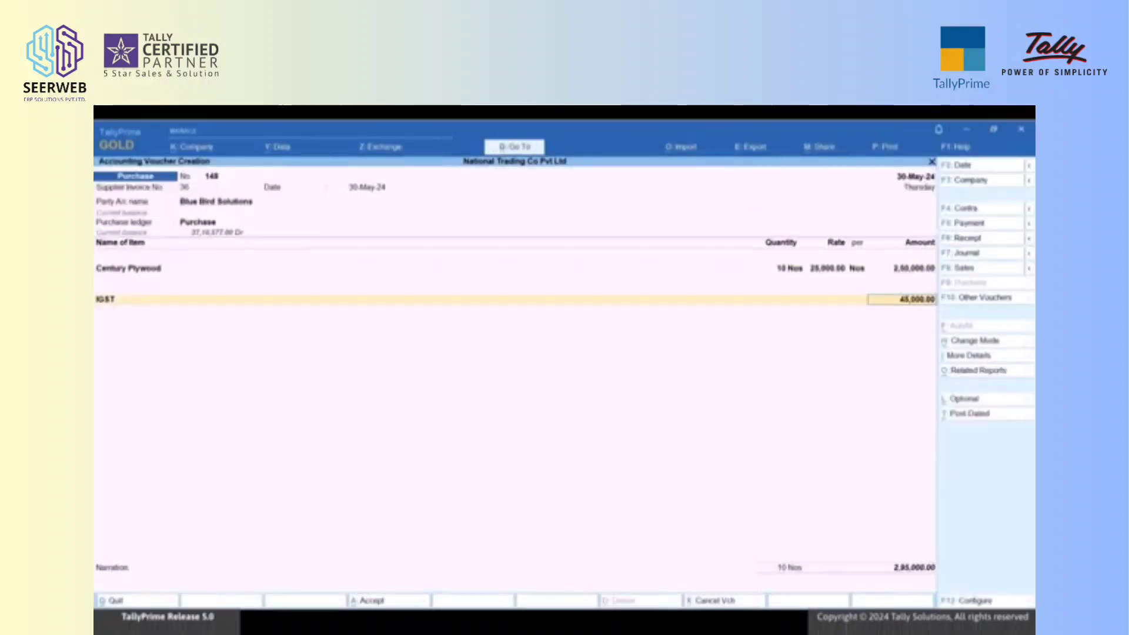
key("Return")
key("Return")
key("Return")
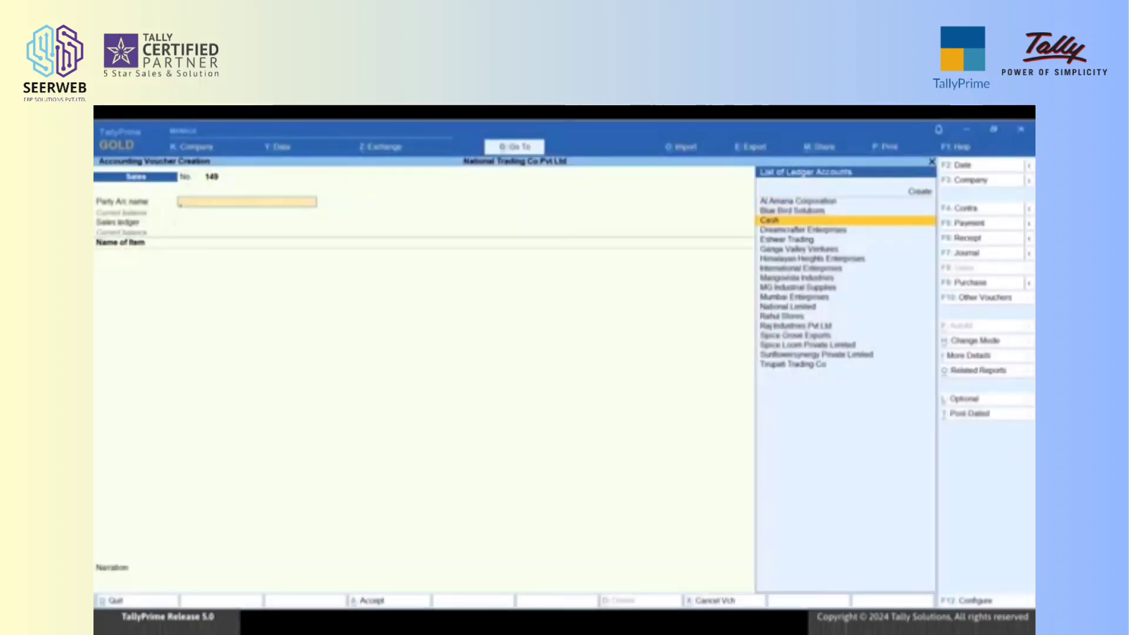
Select Cash as the party of the sales voucher and fetch the buyer's details using their GSTIN/UIN
key("Return")
key("ctrl+a")
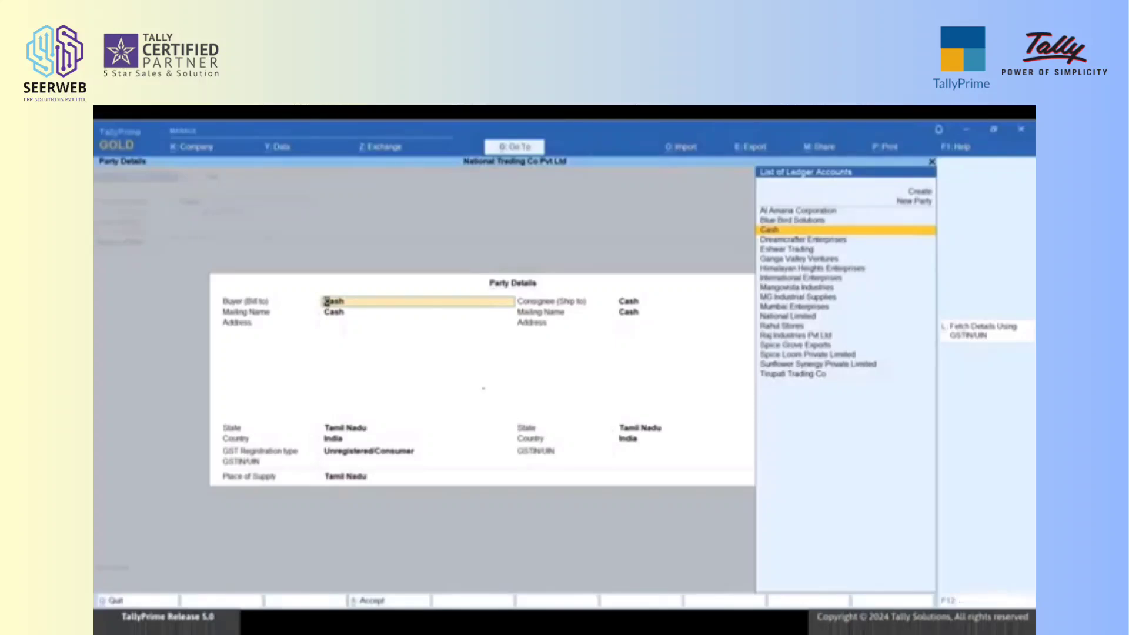
key("alt+l")
type("32")
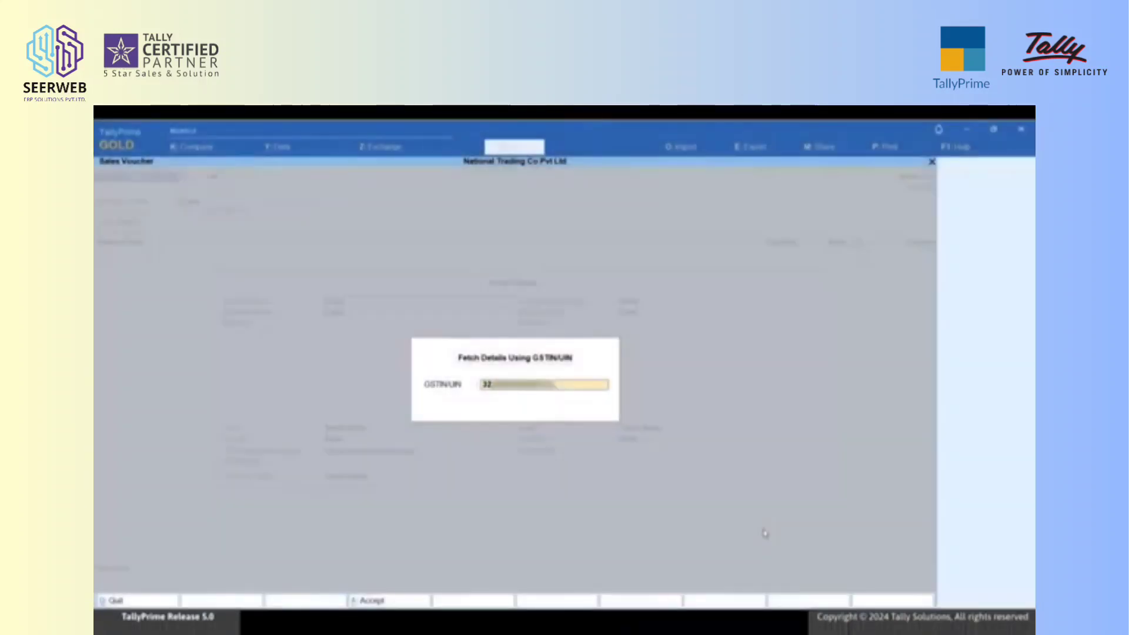
key("Return")
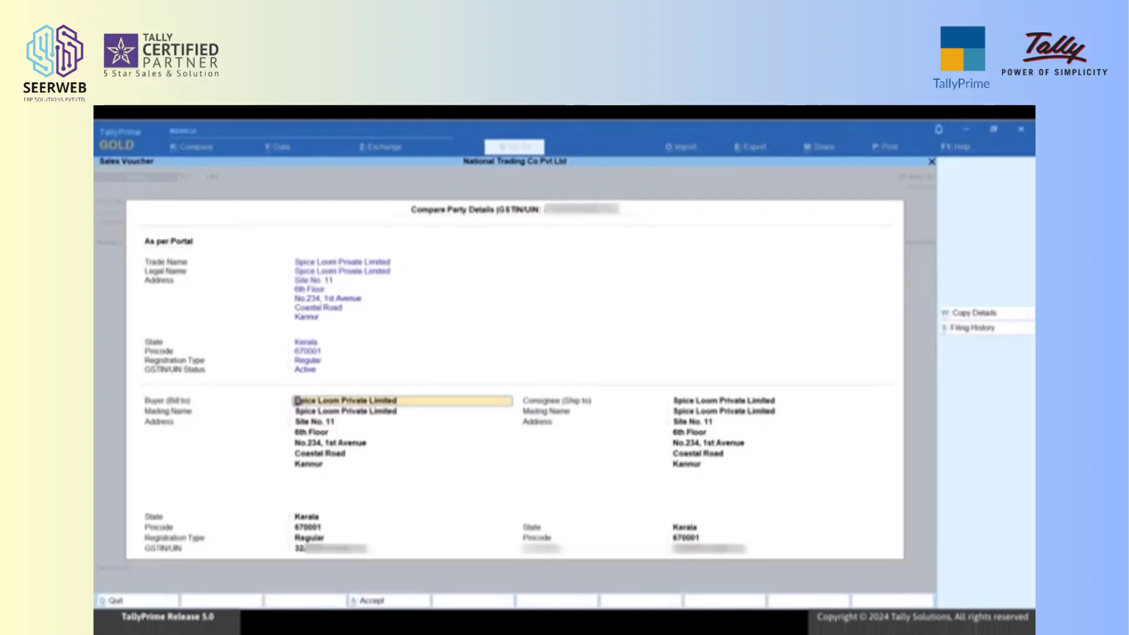
Accept the fetched Spice Loom Private Limited details and apply them to both buyer and consignee
key("ctrl+a")
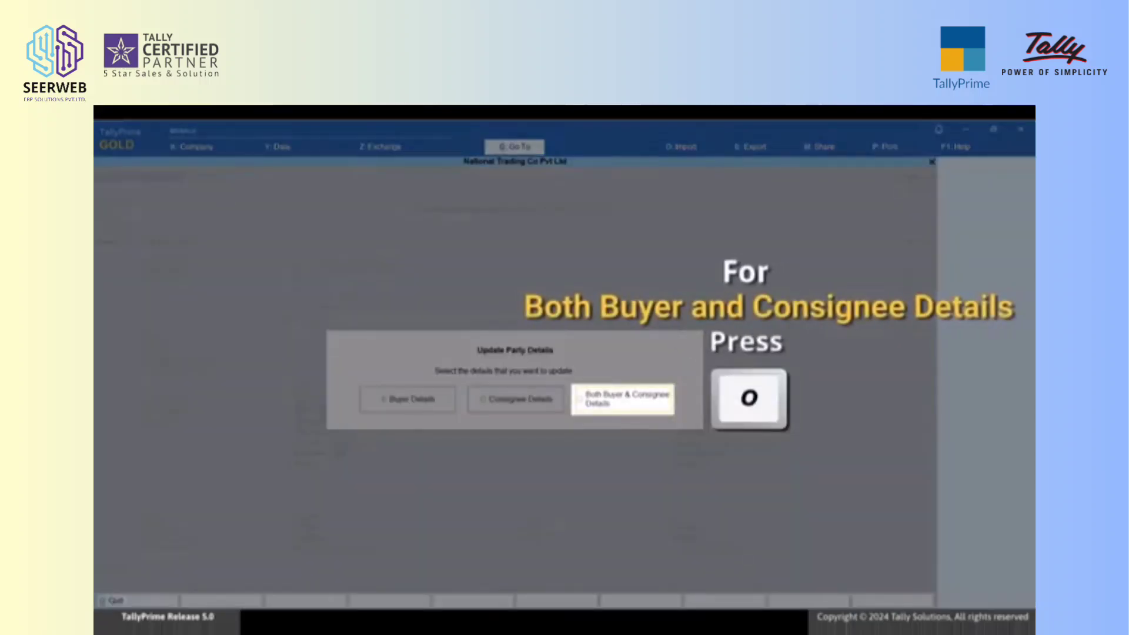
key("o")
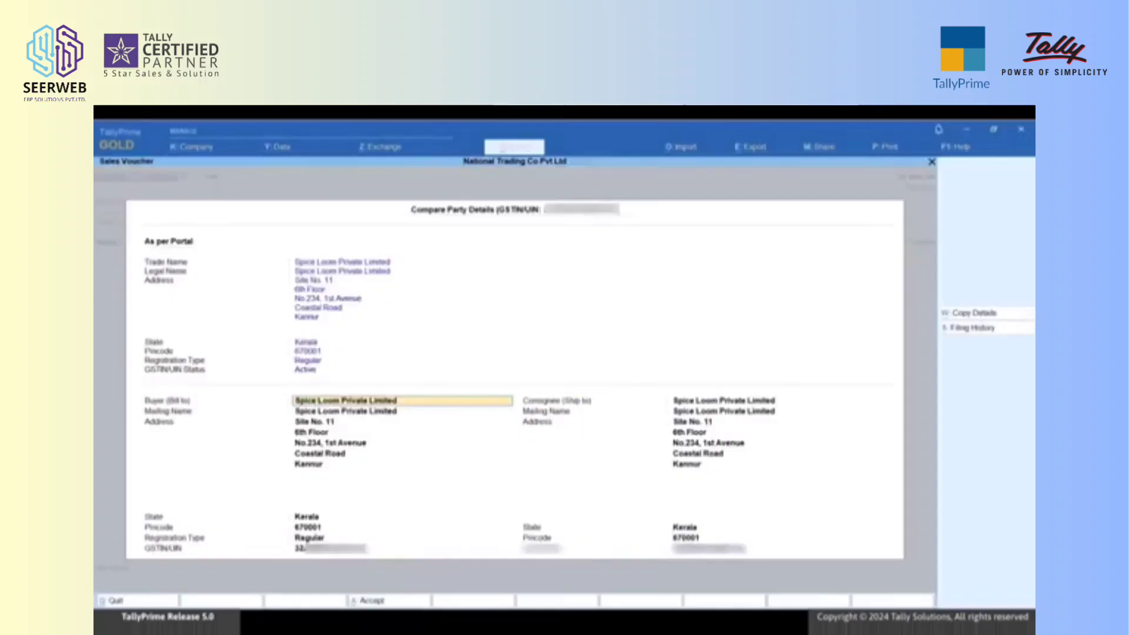
key("ctrl+a")
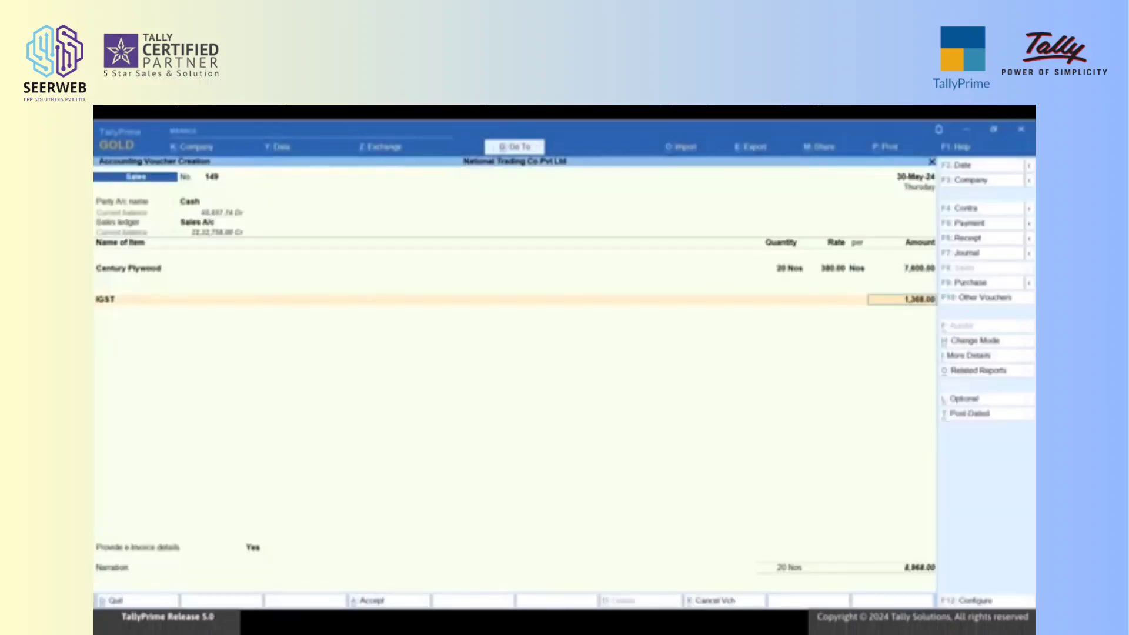
Confirm the IGST line of the Century Plywood sale and set Provide e-Invoice details to No
key("Return")
key("Return")
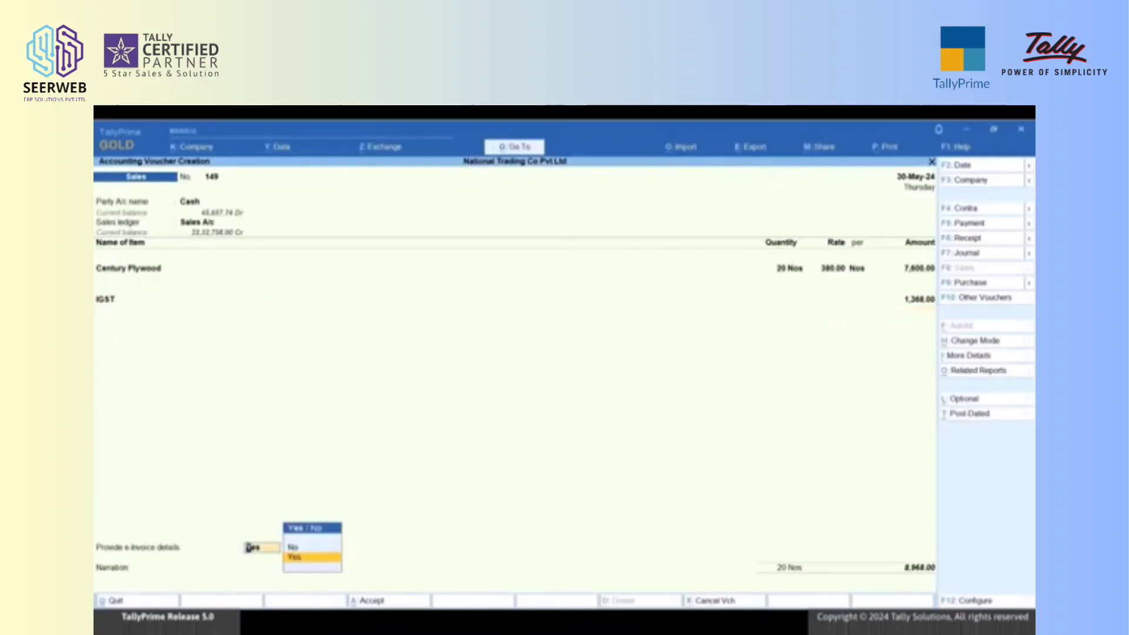
key("n")
key("Return")
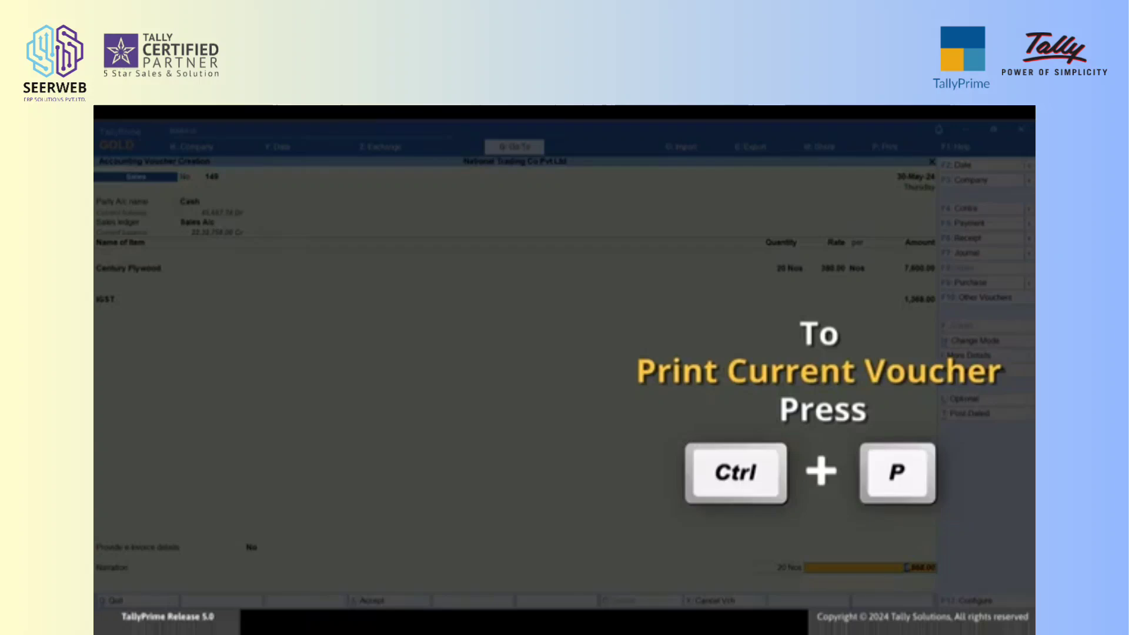
Preview the current sales voucher as a Tax Invoice, zoom in to check the party details, and return to the voucher
key("ctrl+p")
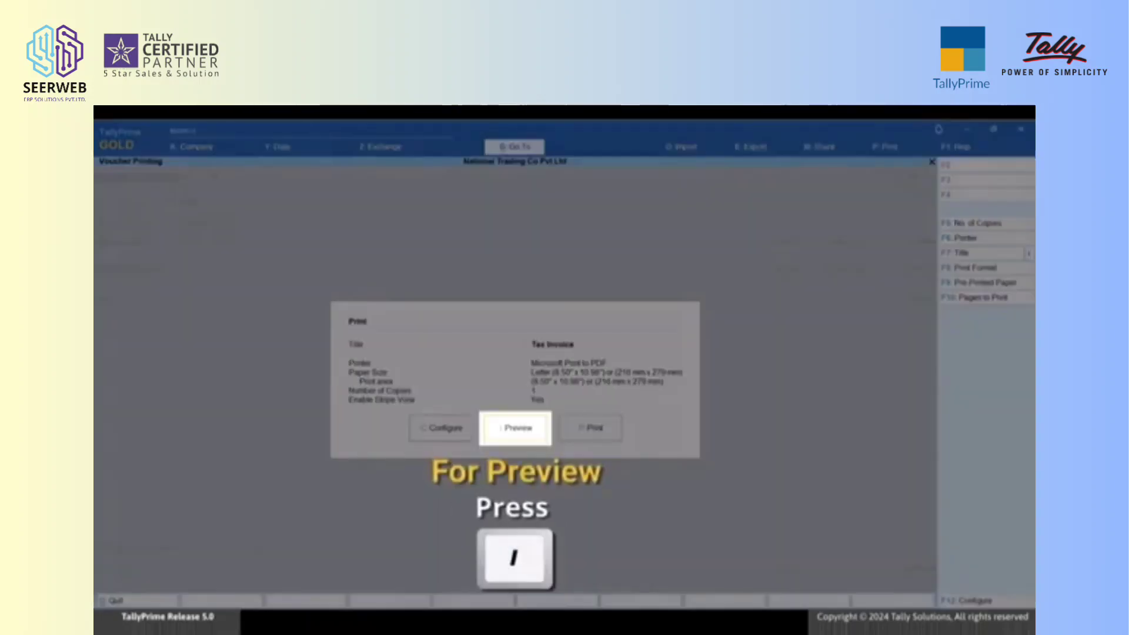
key("i")
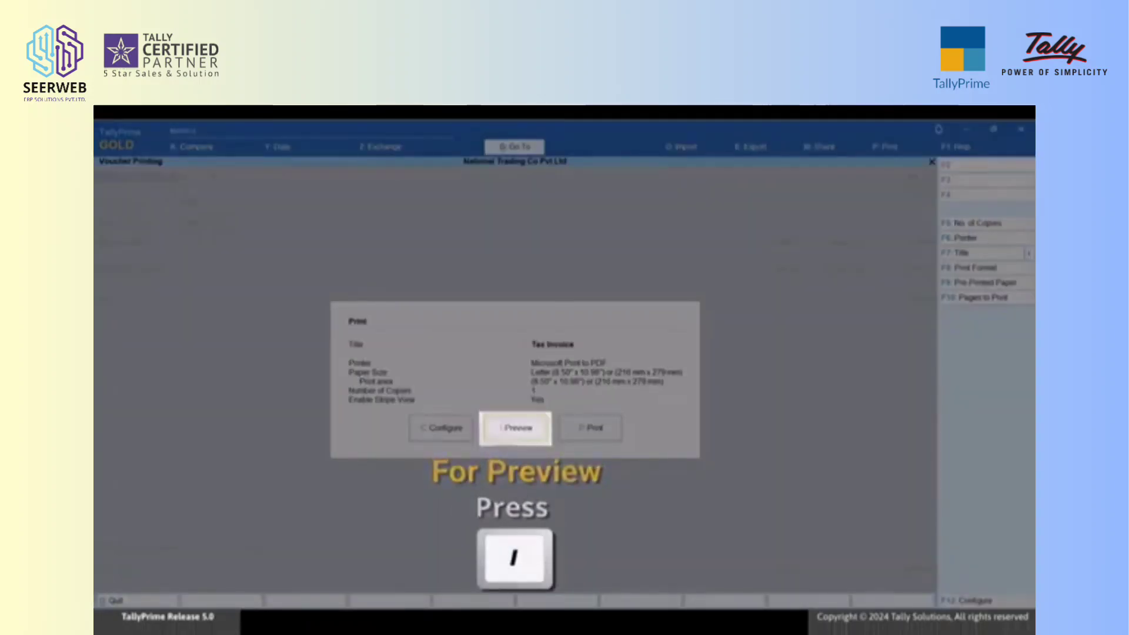
key("alt+z")
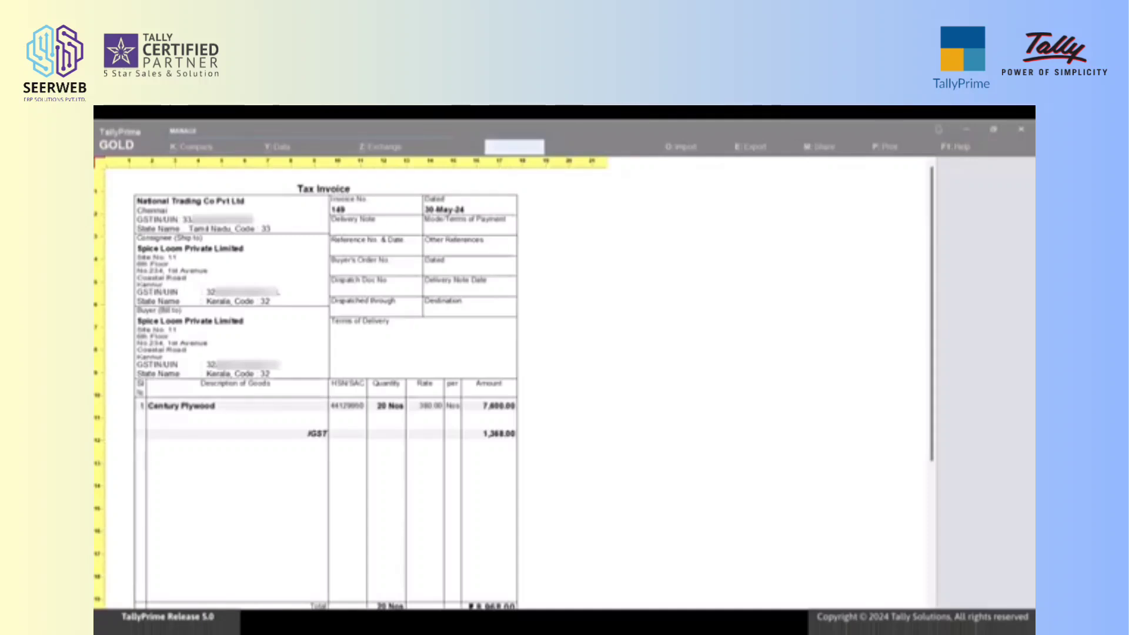
key("Escape")
key("Escape")
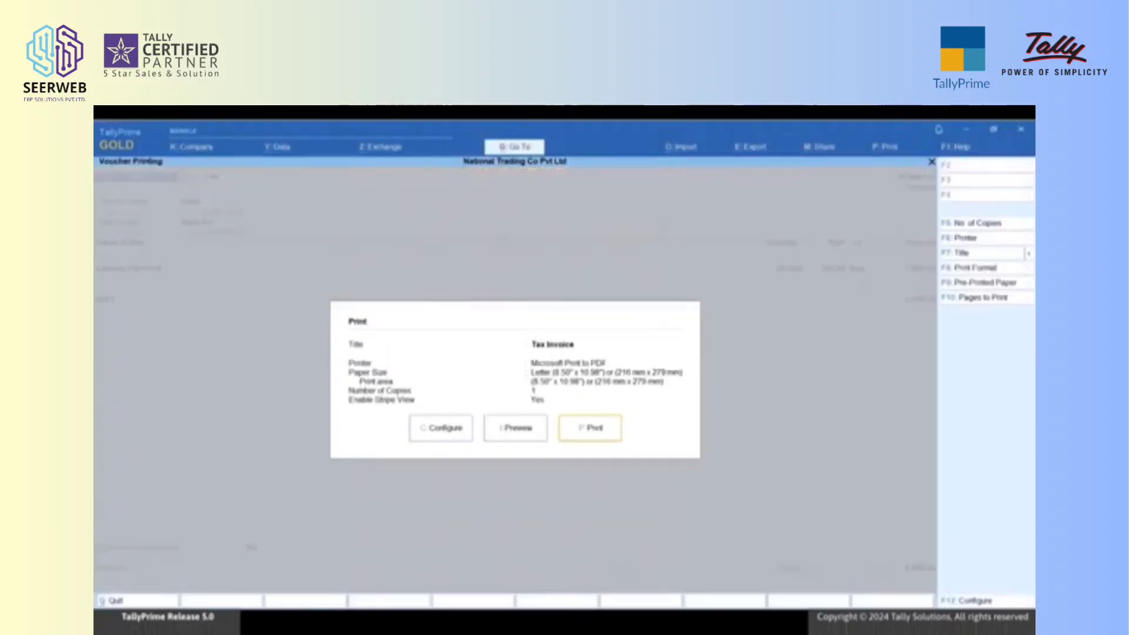
key("Escape")
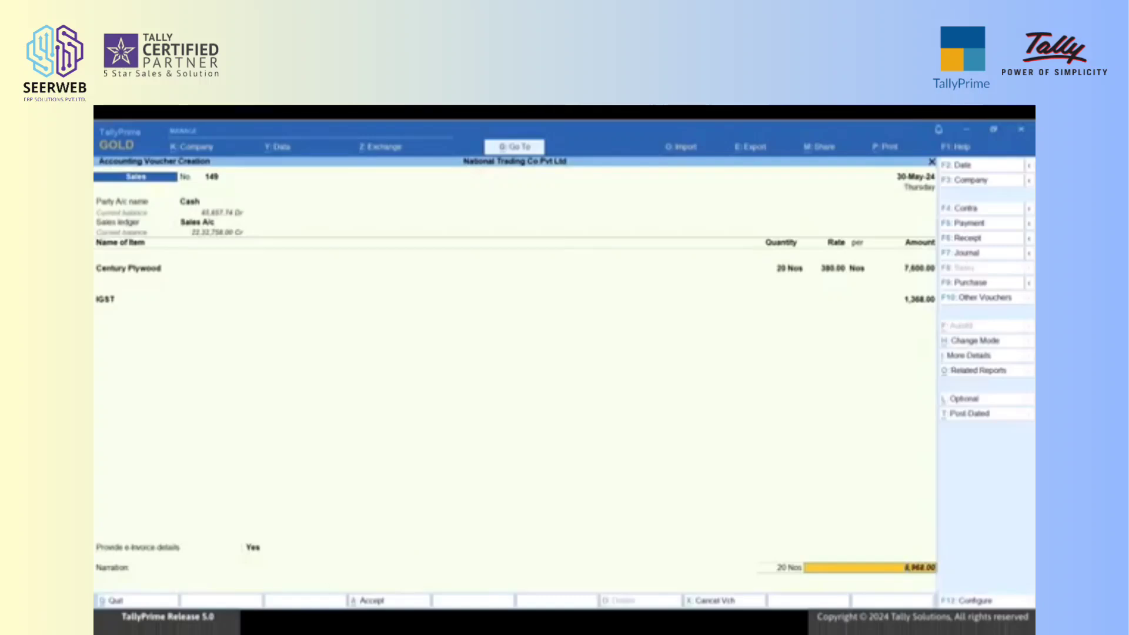
Save the Cash sales voucher and select Sunflowersynergy Private Limited as the party of the next one
key("Return")
key("Return")
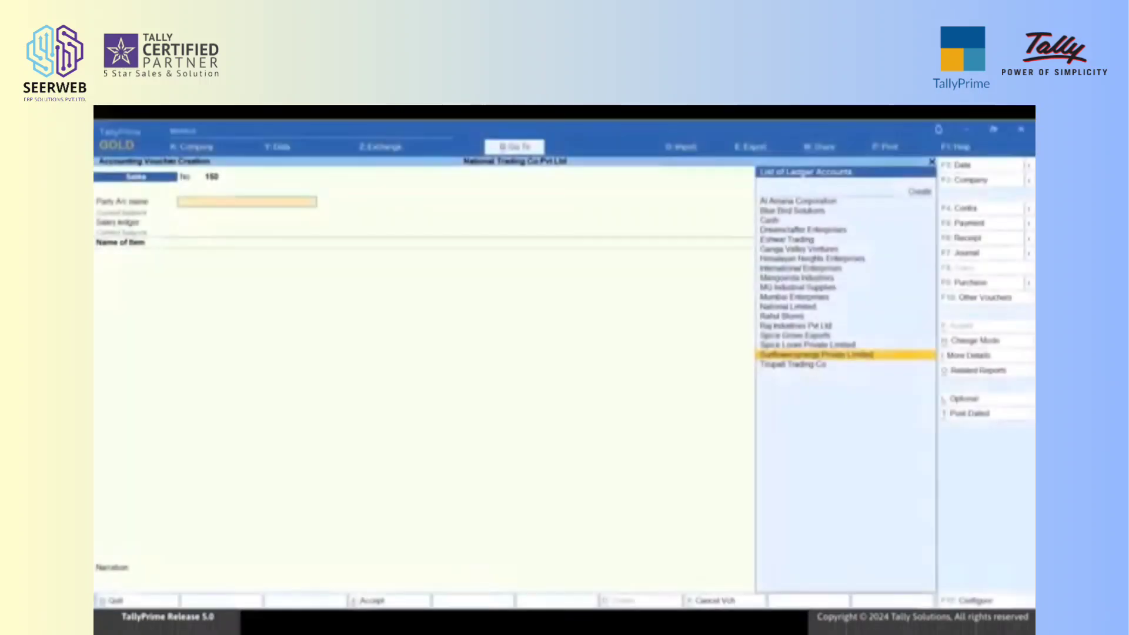
key("Return")
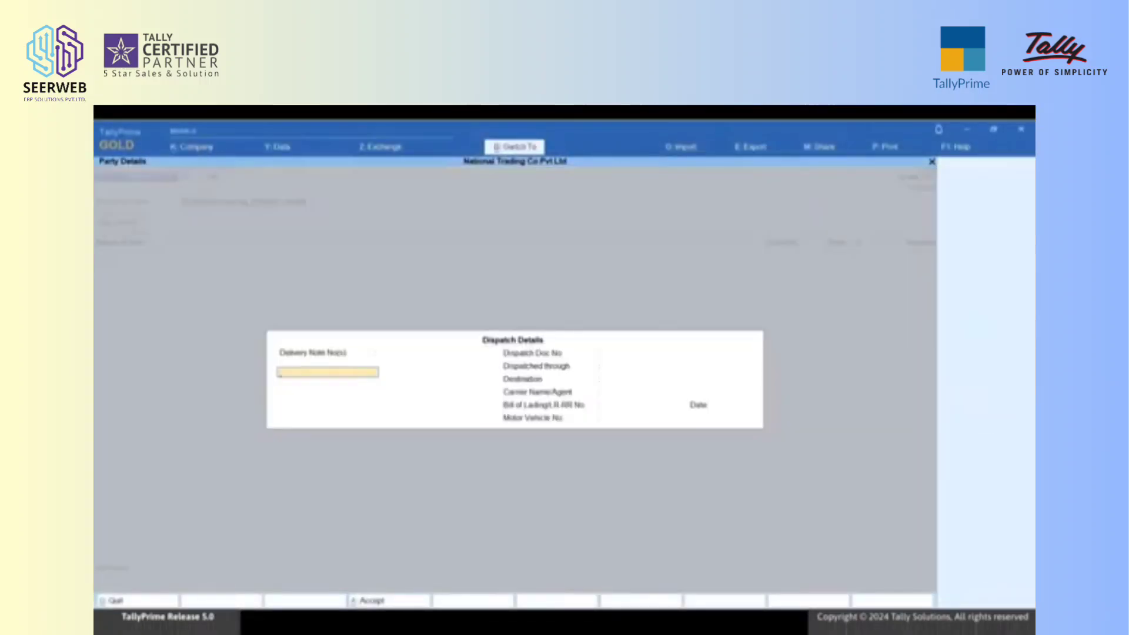
Leave the dispatch details blank and fetch Sunflowersynergy Private Limited's portal details using its GSTIN/UIN
key("Return")
key("ctrl+l")
key("Return")
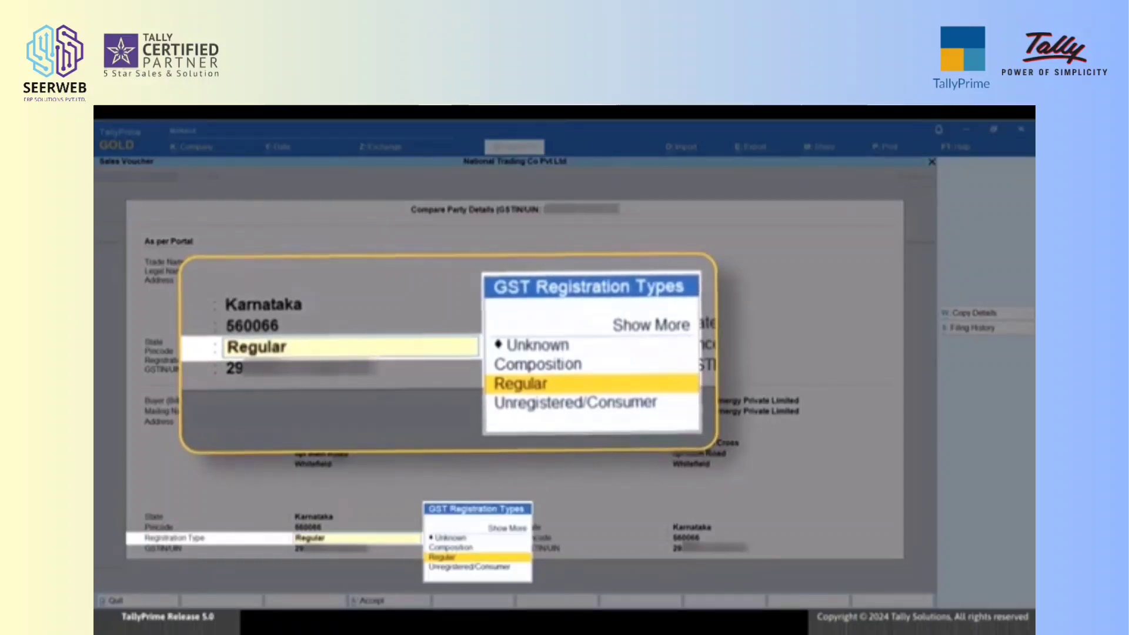
Set the buyer's registration type to Unregistered/Consumer and accept the party details
key("Down")
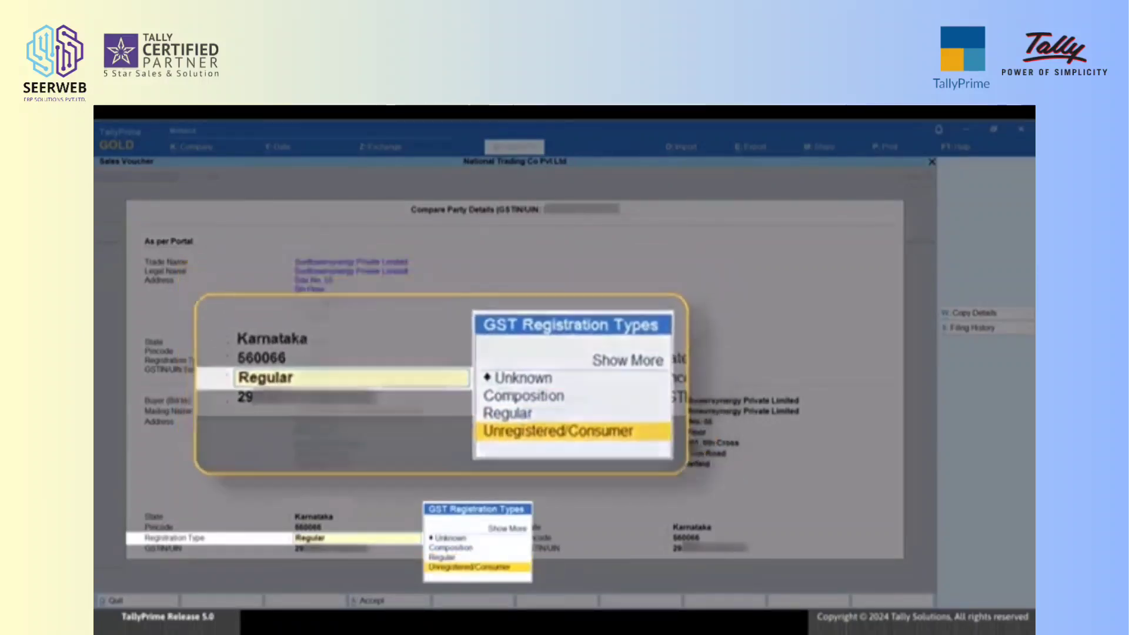
key("Return")
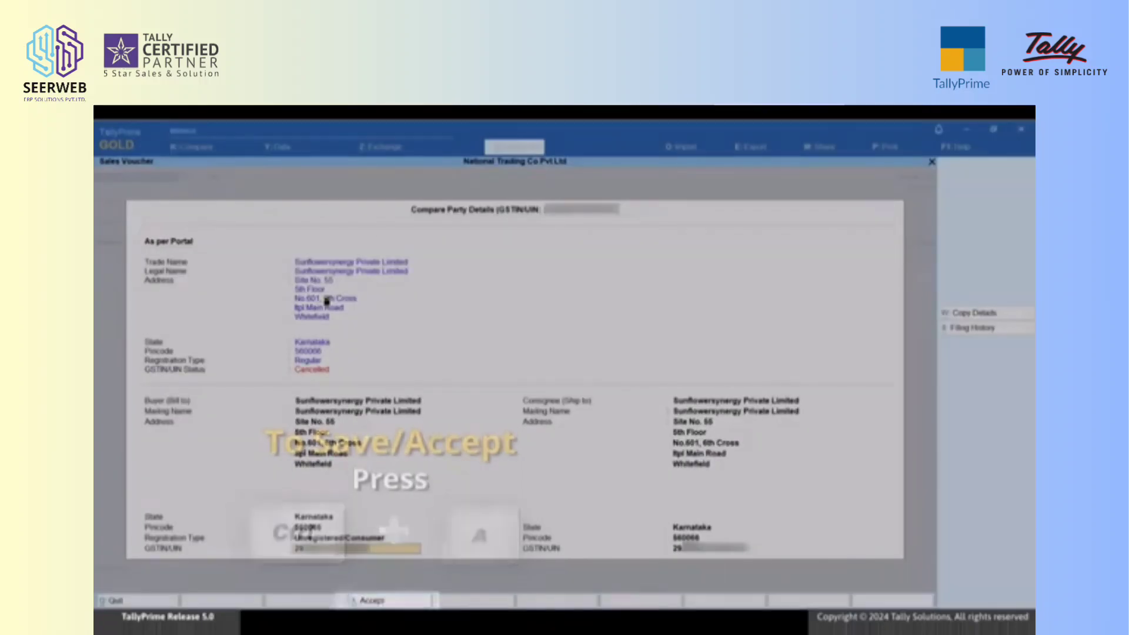
key("ctrl+a")
key("ctrl+a")
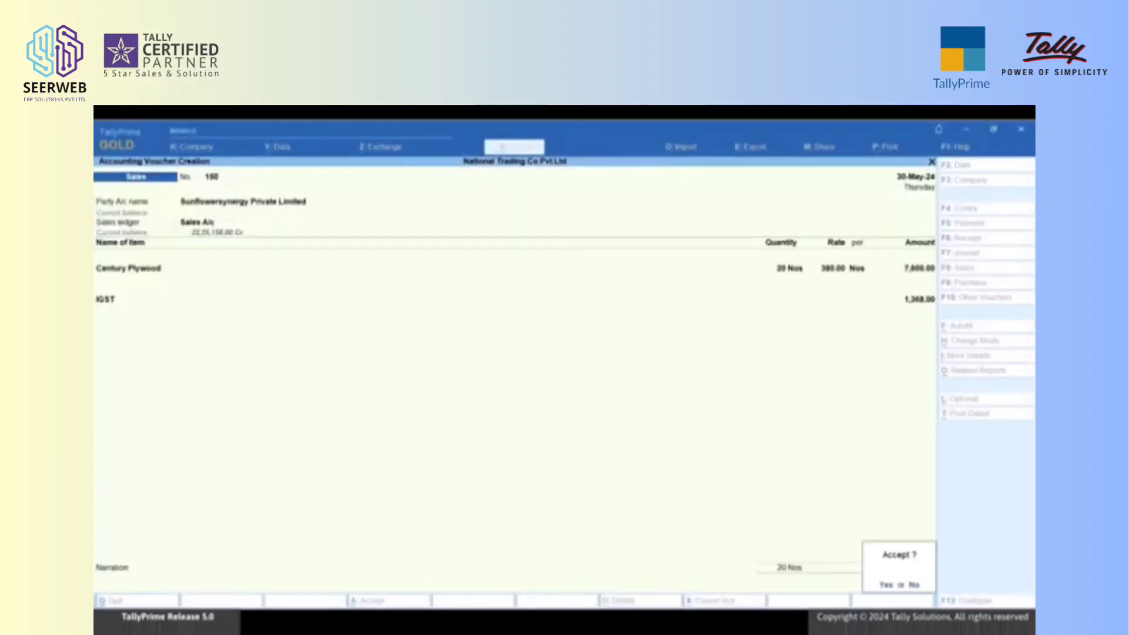